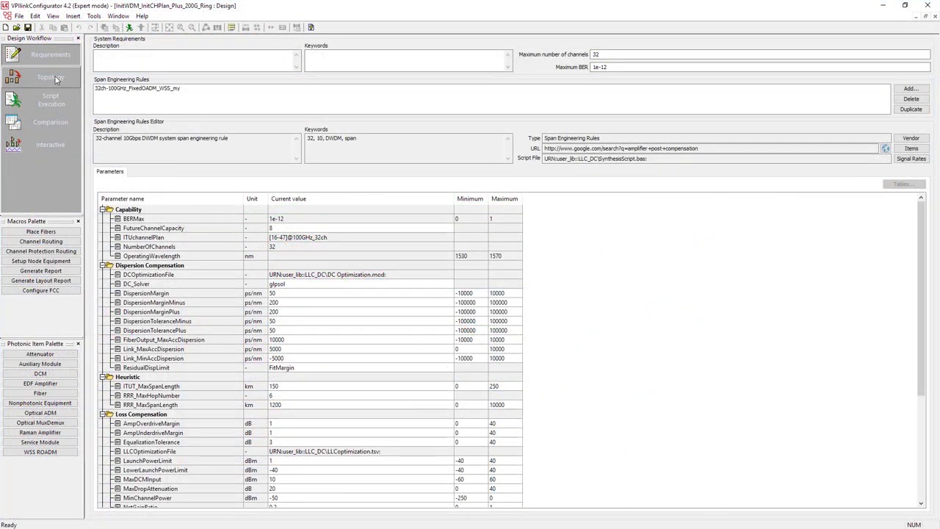
pyautogui.click(55, 79)
pyautogui.click(598, 55)
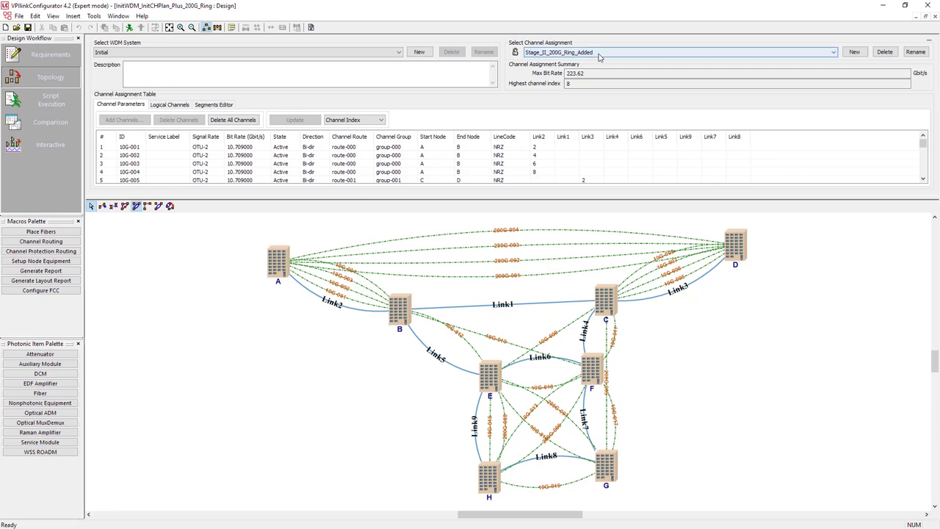
pyautogui.click(599, 66)
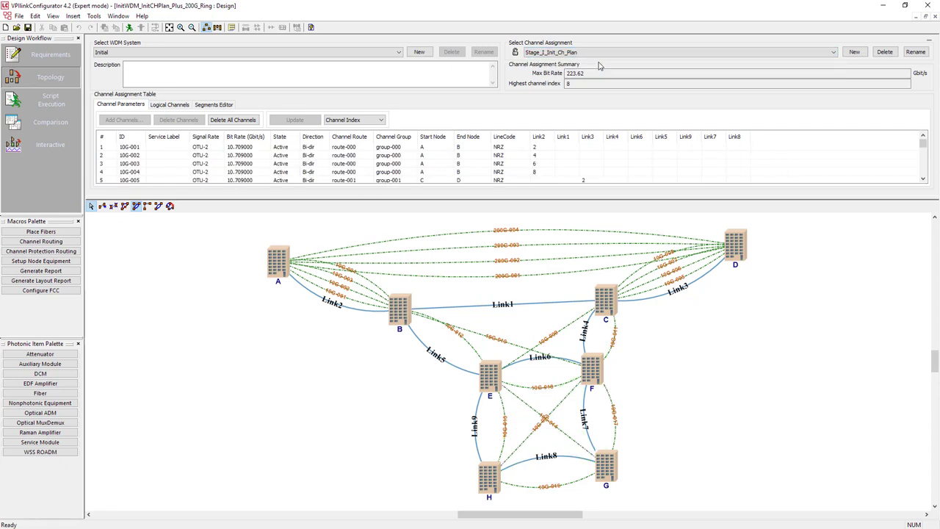
pyautogui.click(352, 120)
pyautogui.click(352, 133)
# Step: Highlight the routes of channels 200G-001 and 200G-002 in the graph
pyautogui.scroll(-4, 378, 165)
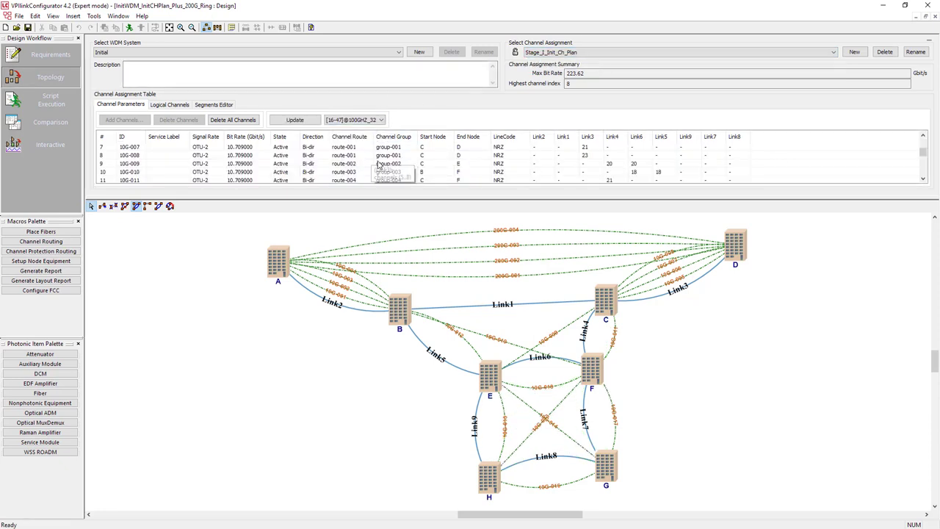
pyautogui.scroll(-1, 379, 165)
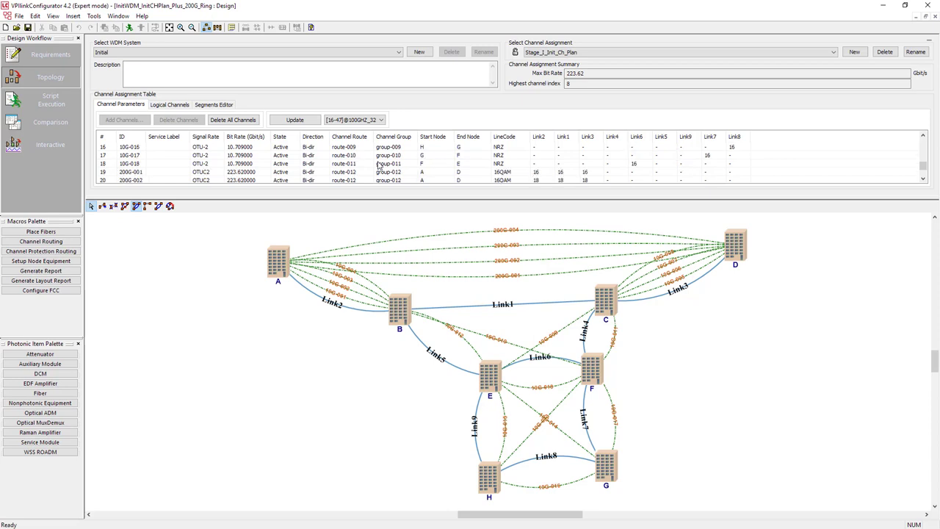
pyautogui.click(378, 171)
pyautogui.keyDown('shift'); pyautogui.click(378, 180); pyautogui.keyUp('shift')
pyautogui.rightClick(433, 180)
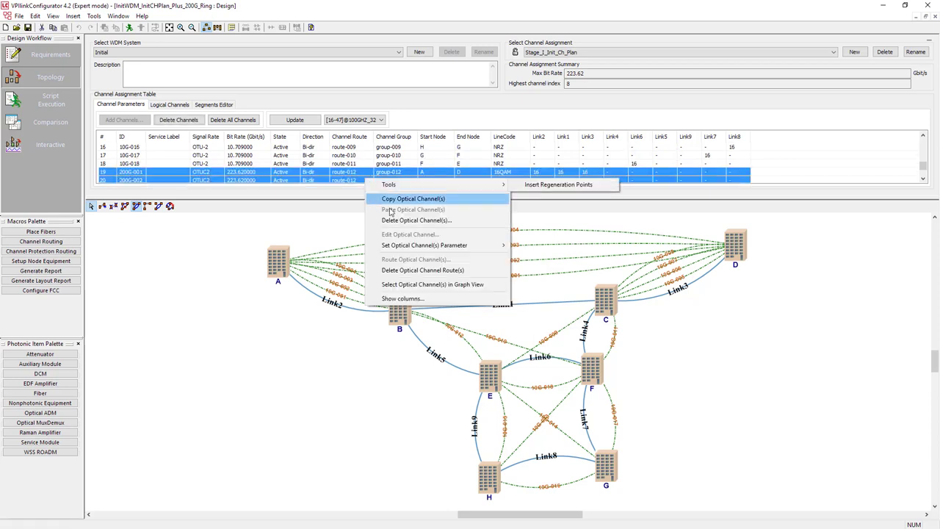
pyautogui.click(438, 287)
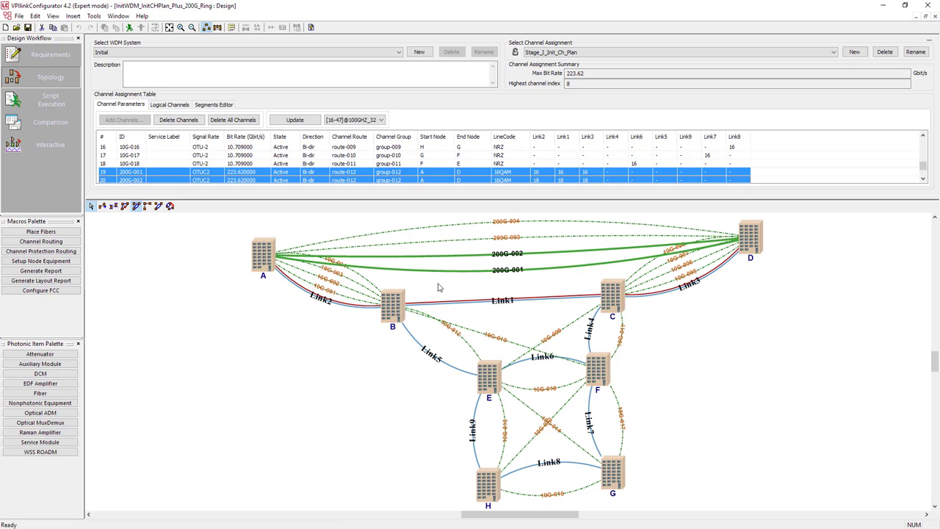
# Step: Highlight the routes of channels 10G-014 and 10G-015 in the graph
pyautogui.scroll(1, 367, 165)
pyautogui.click(367, 155)
pyautogui.keyDown('shift'); pyautogui.click(367, 163); pyautogui.keyUp('shift')
pyautogui.rightClick(368, 163)
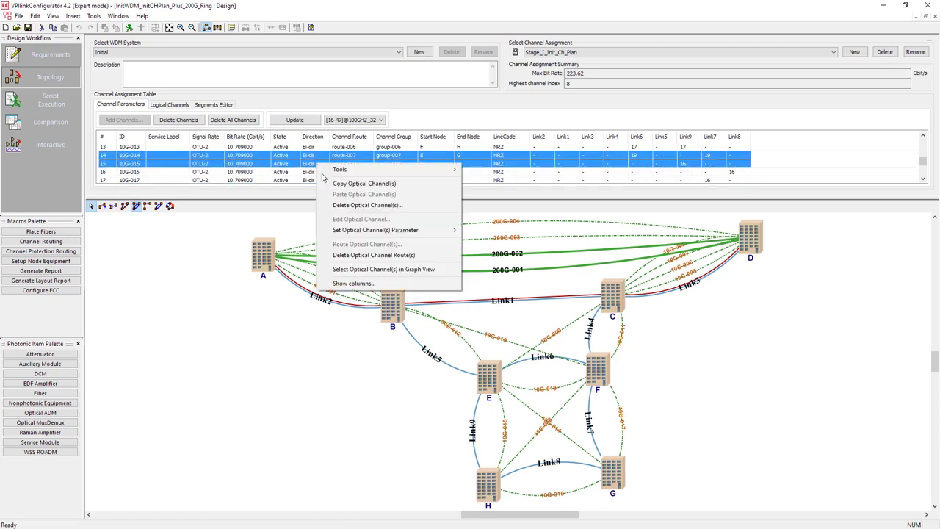
pyautogui.click(367, 276)
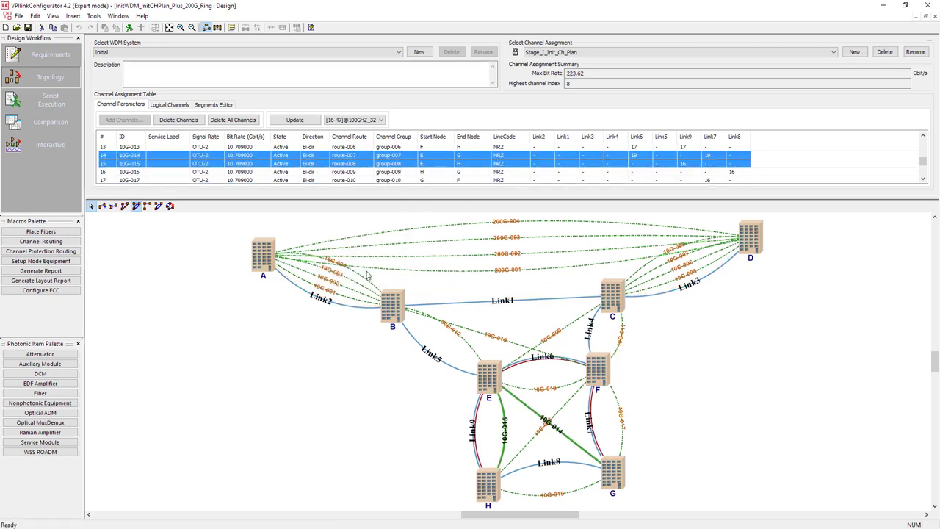
# Step: Switch to Stage_II_200G_Ring_Added and highlight the 200G-007 and 200G-008 routes
pyautogui.click(573, 52)
pyautogui.click(575, 69)
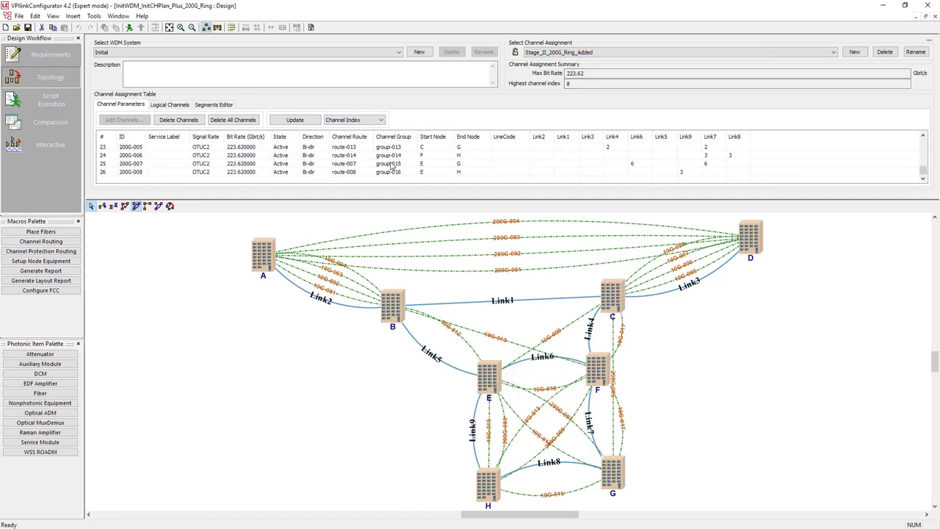
pyautogui.click(393, 163)
pyautogui.keyDown('shift'); pyautogui.click(393, 171); pyautogui.keyUp('shift')
pyautogui.rightClick(393, 171)
pyautogui.click(423, 278)
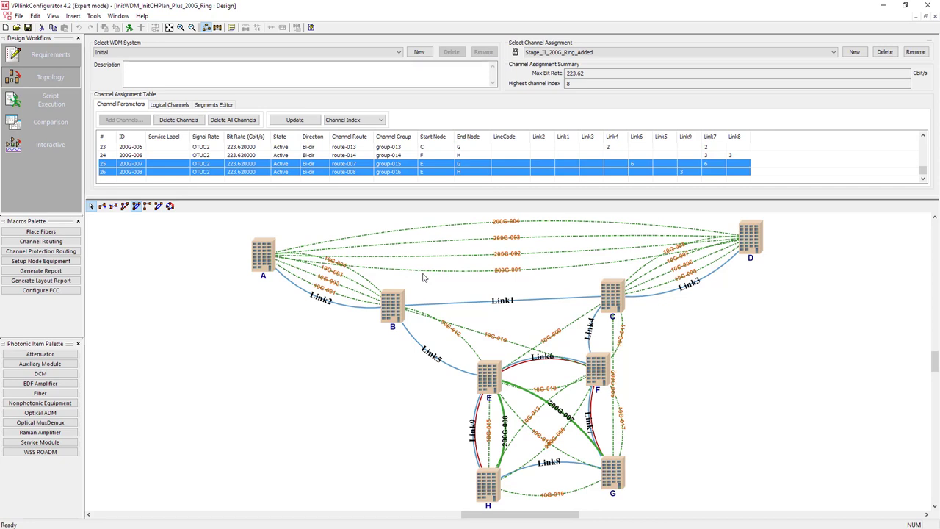
pyautogui.click(371, 121)
pyautogui.click(354, 135)
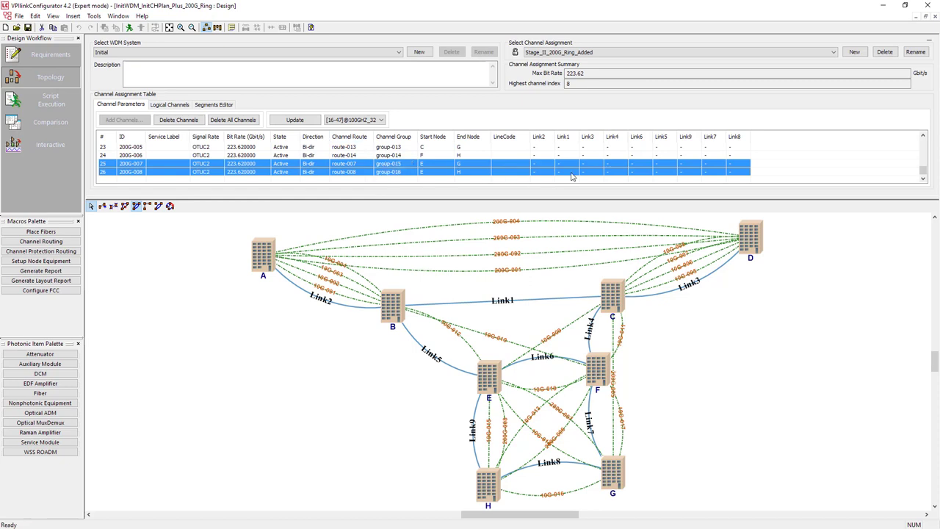
pyautogui.click(217, 27)
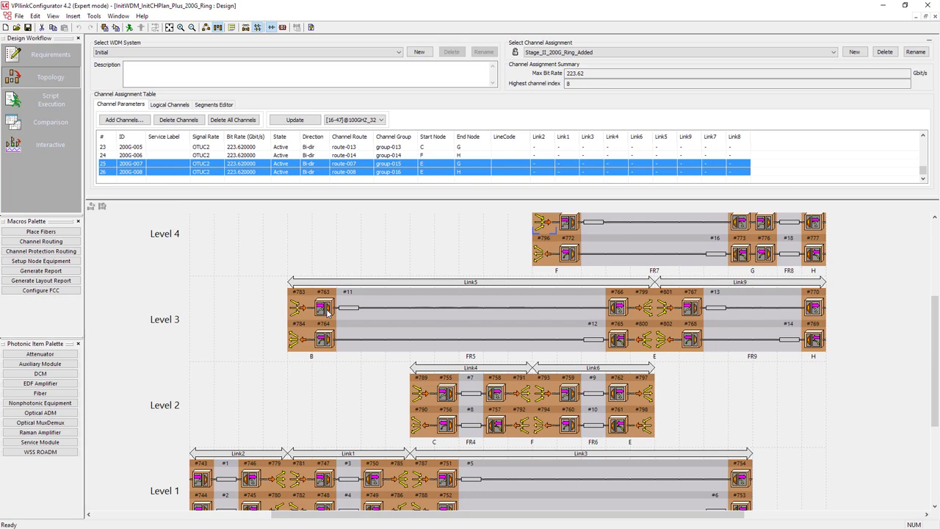
# Step: Chart the Level 4 line's wavelengths in Interactive view, then return to the Topology graph
pyautogui.scroll(3, 337, 176)
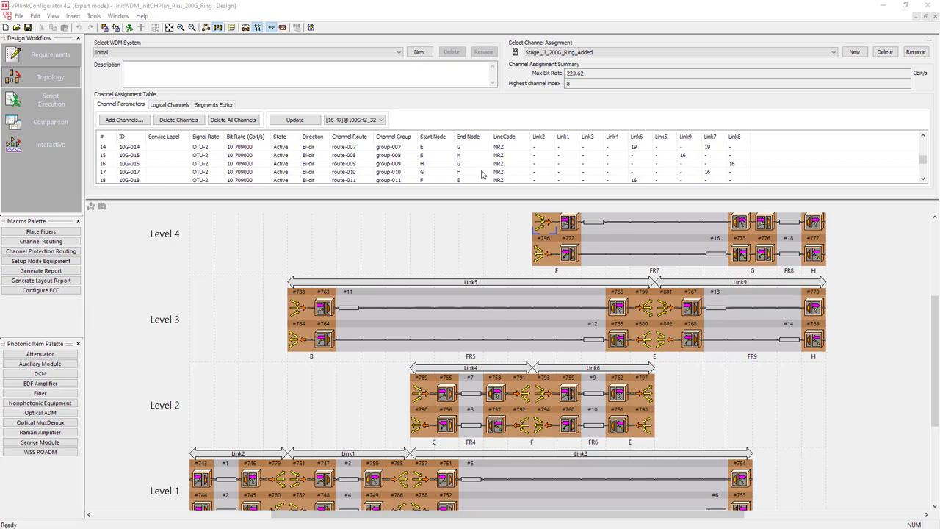
pyautogui.click(42, 149)
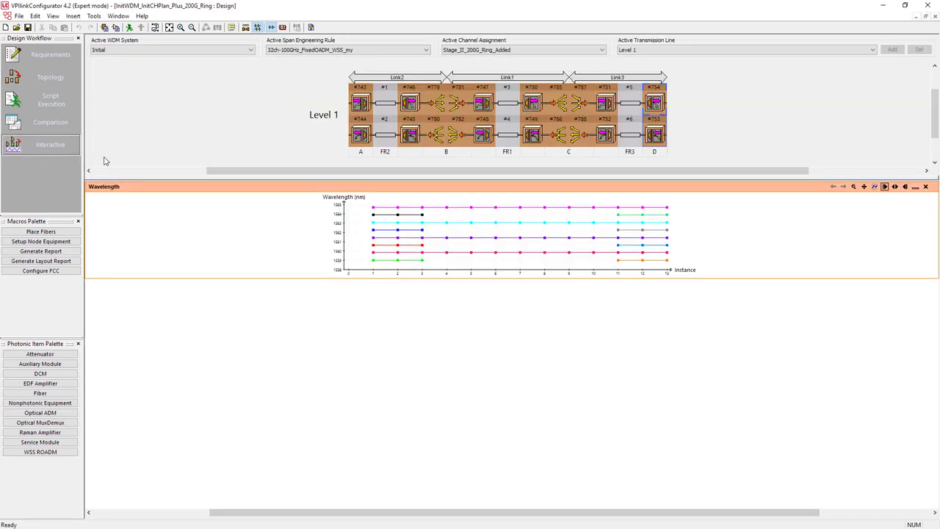
pyautogui.click(646, 50)
pyautogui.click(646, 89)
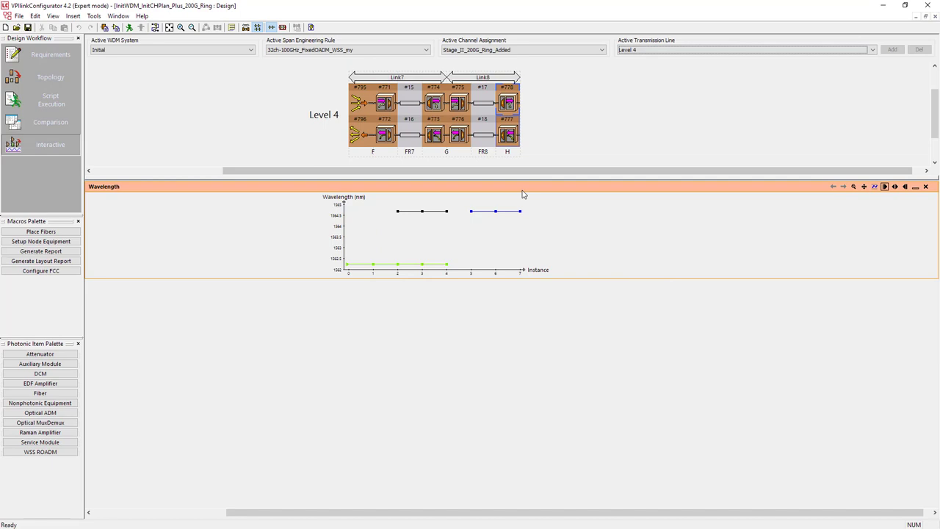
pyautogui.moveTo(447, 267)
pyautogui.click(54, 81)
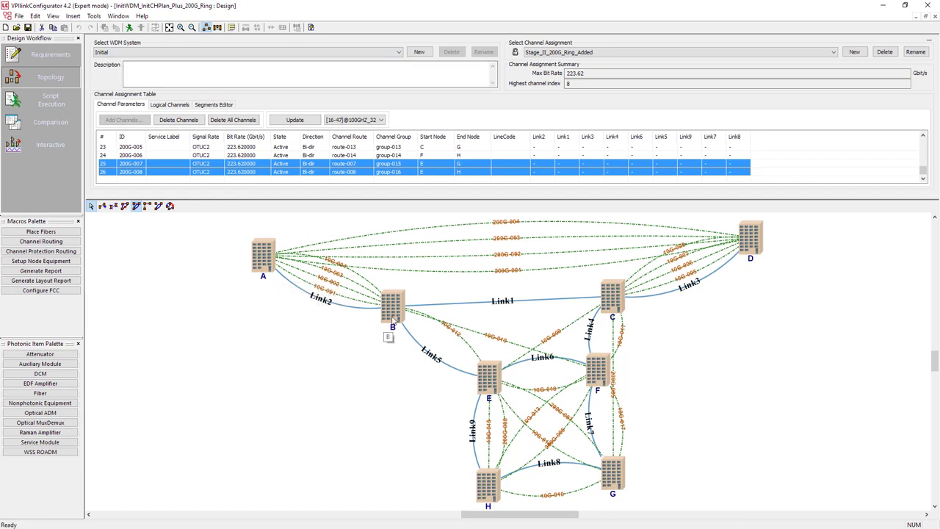
pyautogui.click(393, 318)
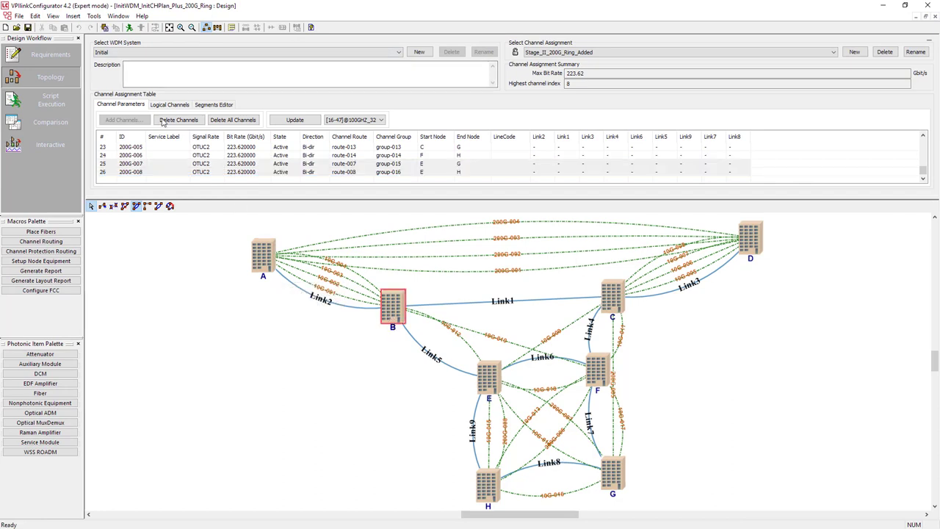
pyautogui.click(53, 16)
pyautogui.click(80, 97)
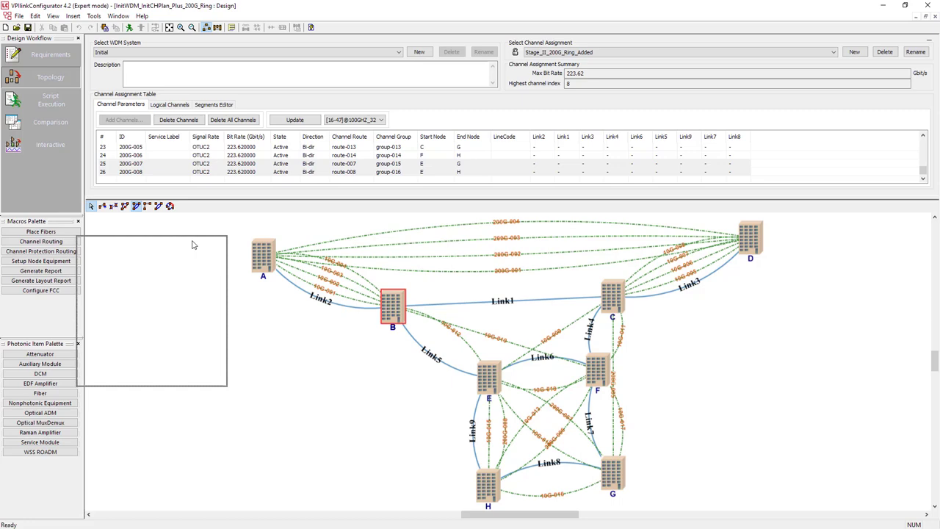
pyautogui.moveTo(246, 402); pyautogui.dragTo(357, 522)
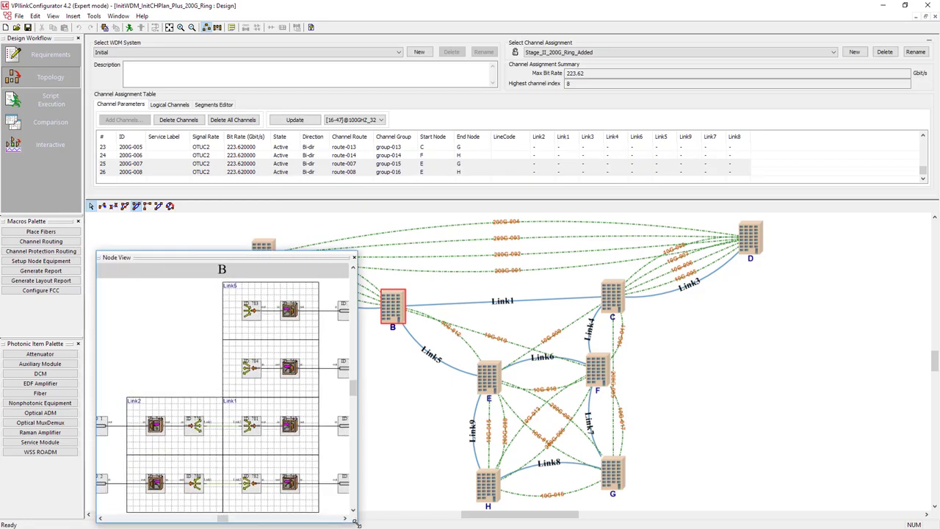
pyautogui.click(491, 444)
pyautogui.click(485, 388)
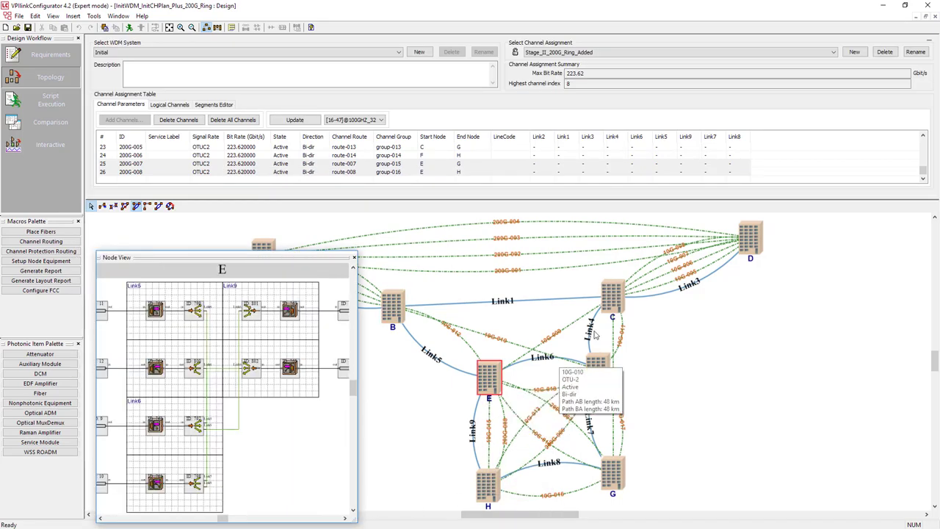
pyautogui.click(616, 297)
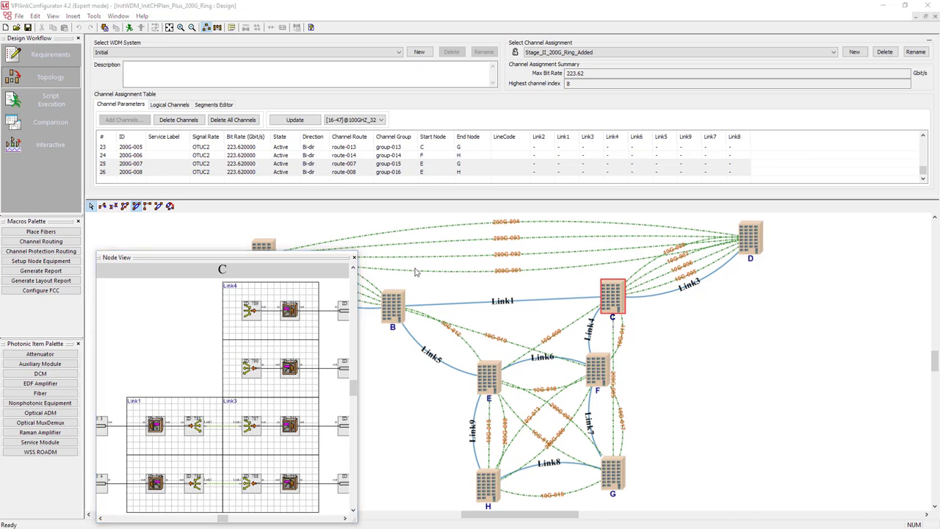
pyautogui.click(354, 259)
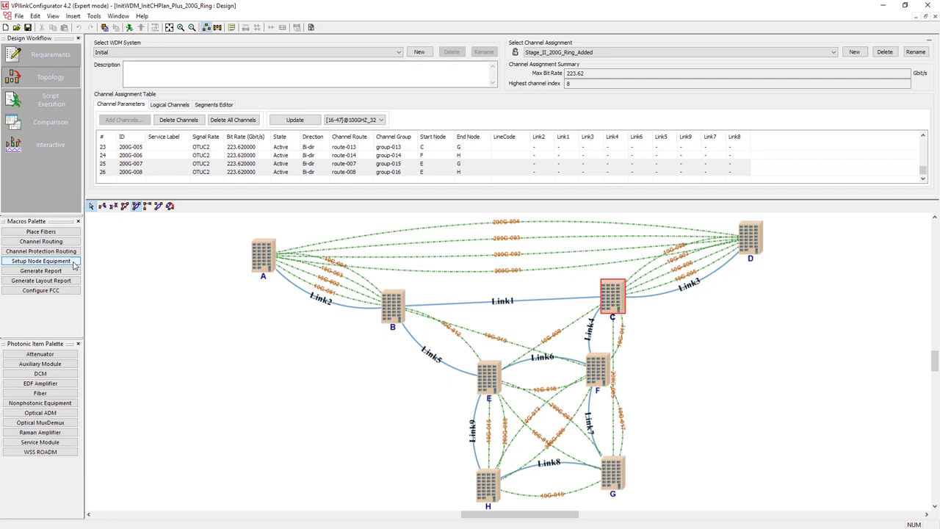
# Step: Run node setup, keeping OADMs in terminal facilities, capacity 8 and Reuse Equipment mode
pyautogui.click(73, 263)
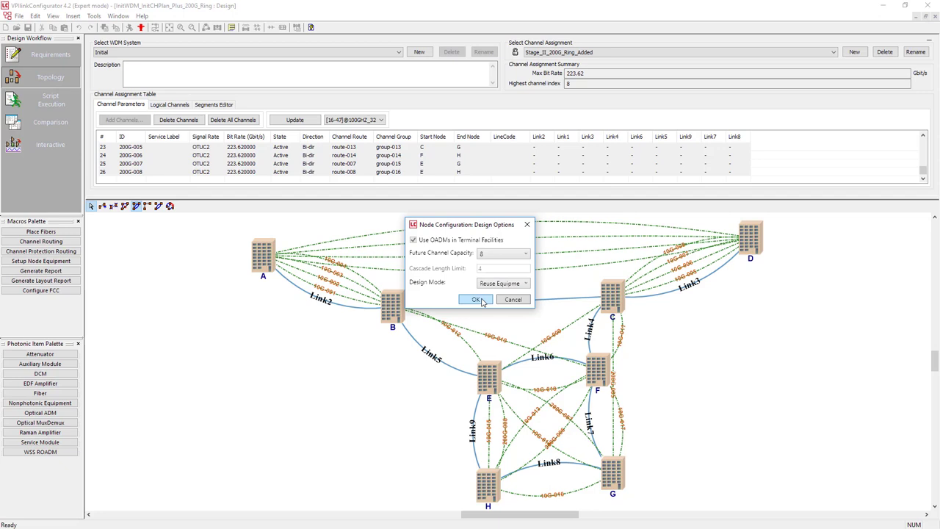
pyautogui.click(481, 301)
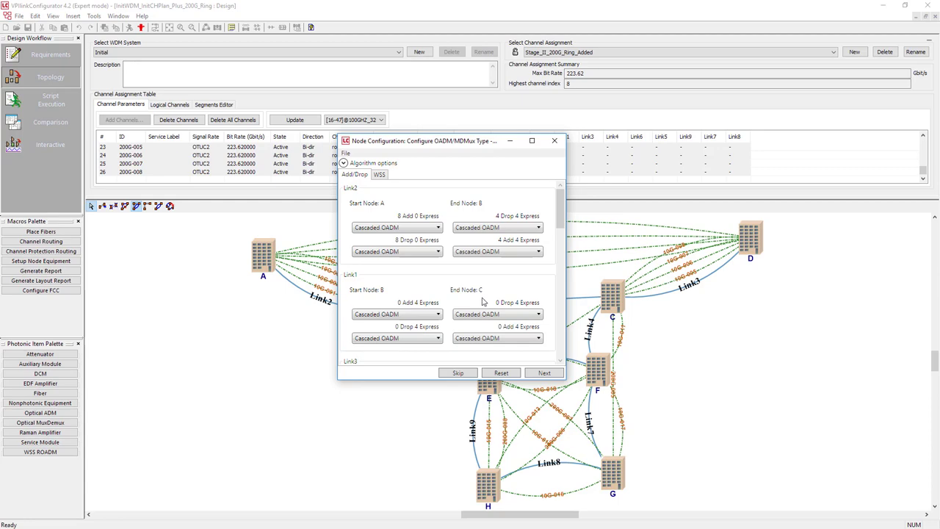
# Step: Inspect node B's Cascaded OADM settings and close them unchanged
pyautogui.moveTo(538, 228)
pyautogui.click(531, 229)
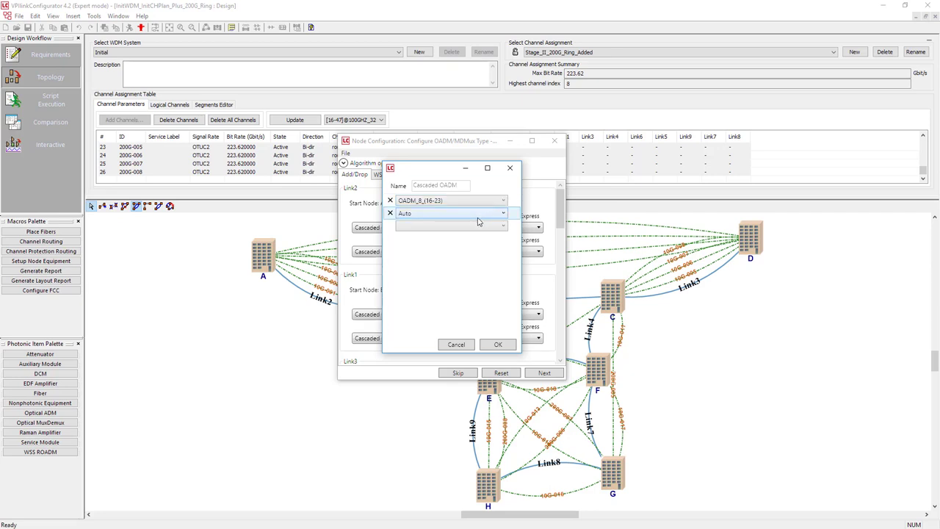
pyautogui.click(497, 345)
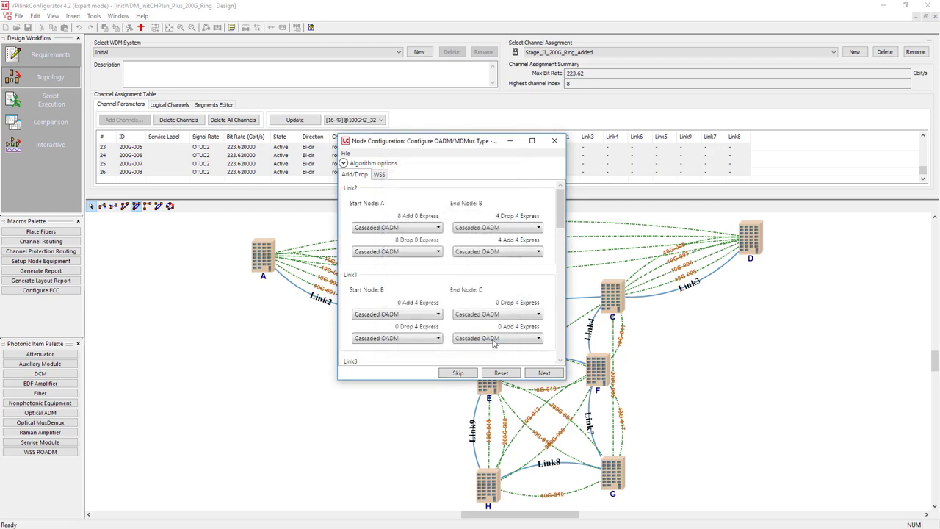
# Step: Review the Filter Channel Wavelengths grid under Algorithm options, then run add/drop equipment placement
pyautogui.click(343, 163)
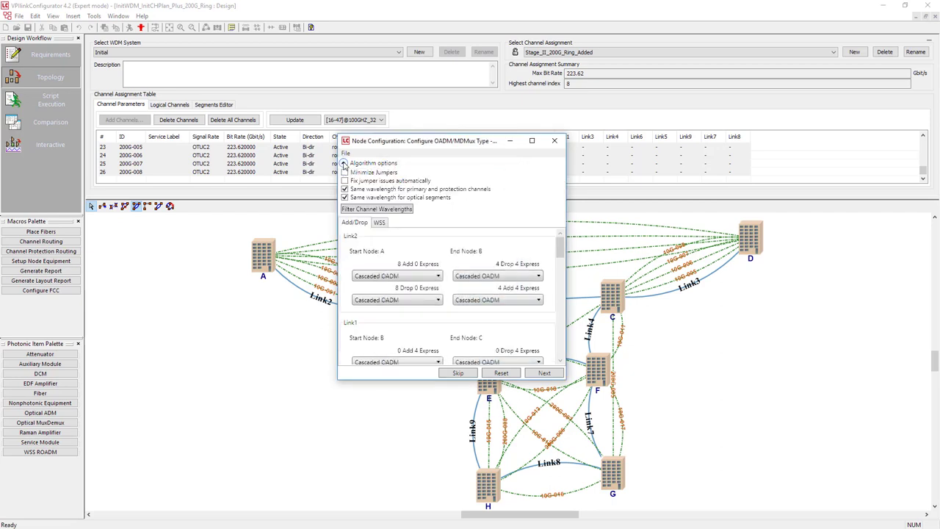
pyautogui.click(387, 210)
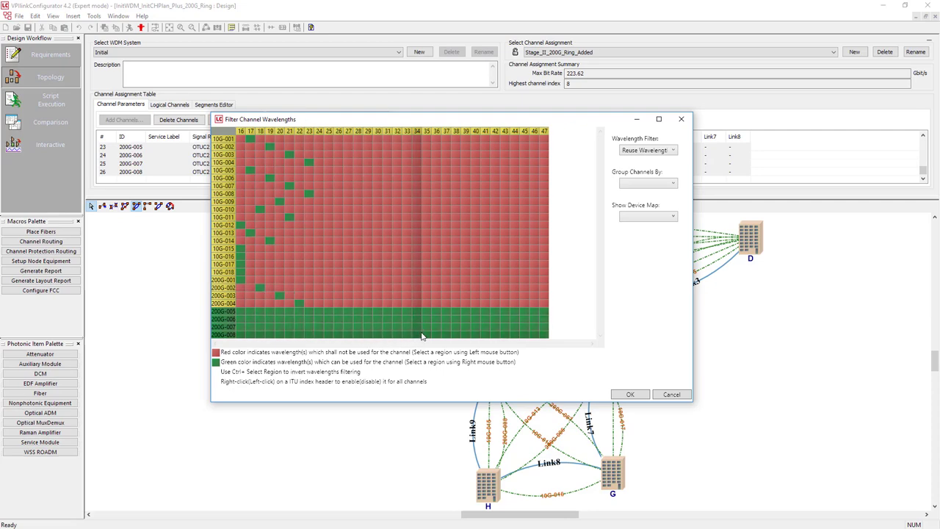
pyautogui.click(663, 395)
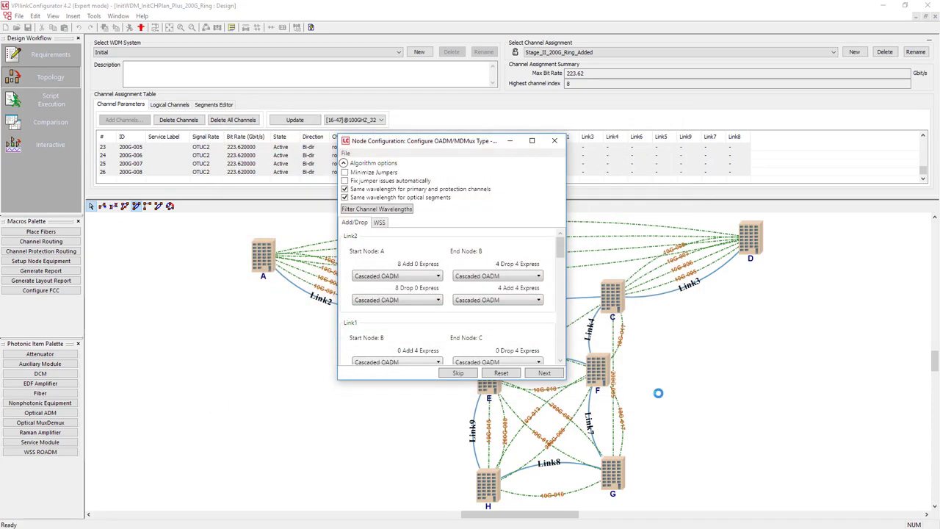
pyautogui.click(544, 373)
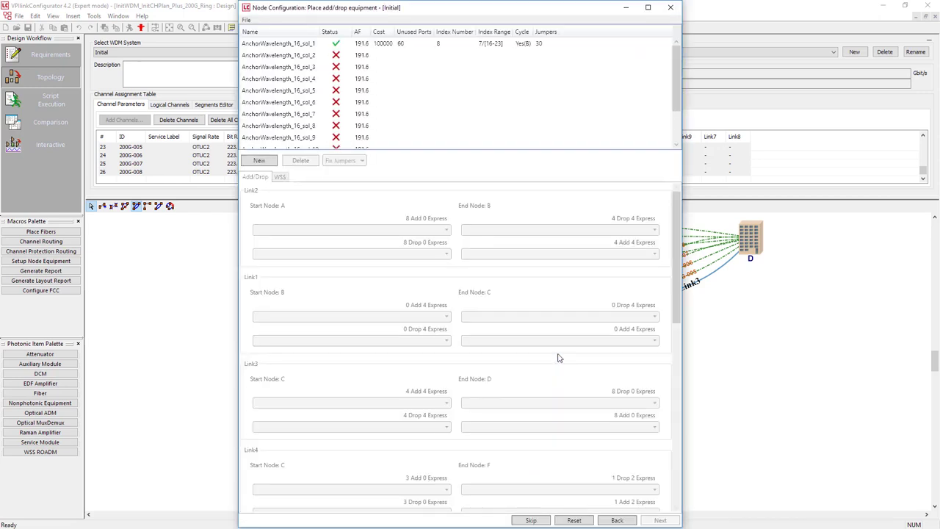
# Step: Accept the AnchorWavelength_16_sol_1 placement solution and proceed to transceiver configuration
pyautogui.click(526, 48)
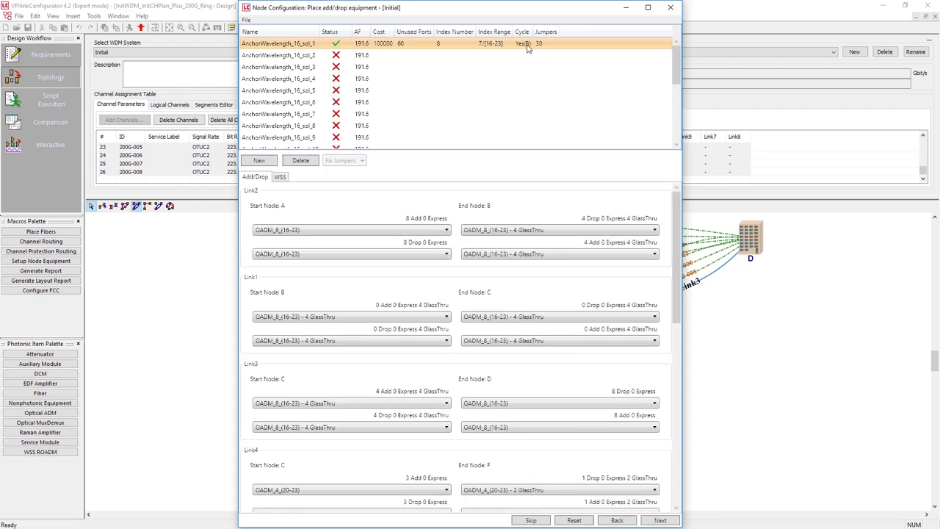
pyautogui.click(674, 521)
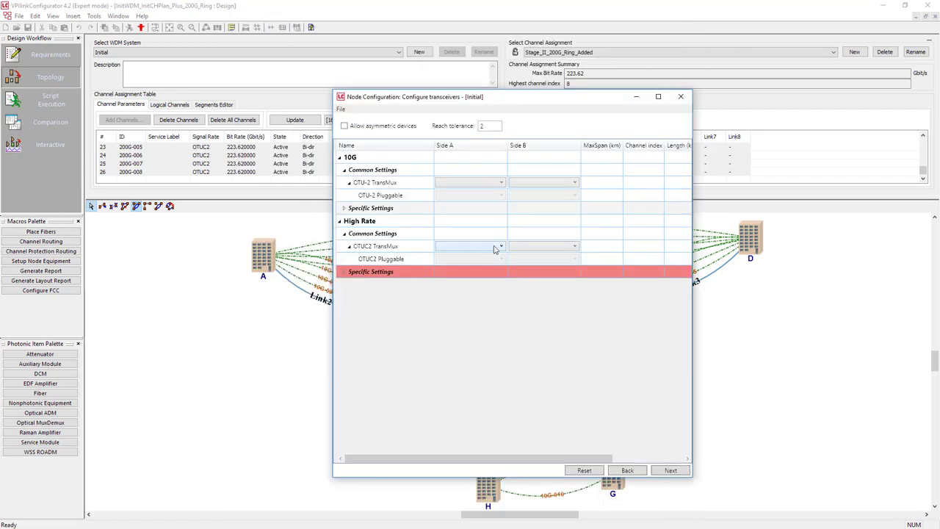
# Step: Set OTUC2 TransMux to 200G_TP_CFP with 200G_CFP_500 pluggables and finish node configuration
pyautogui.click(495, 249)
pyautogui.click(497, 258)
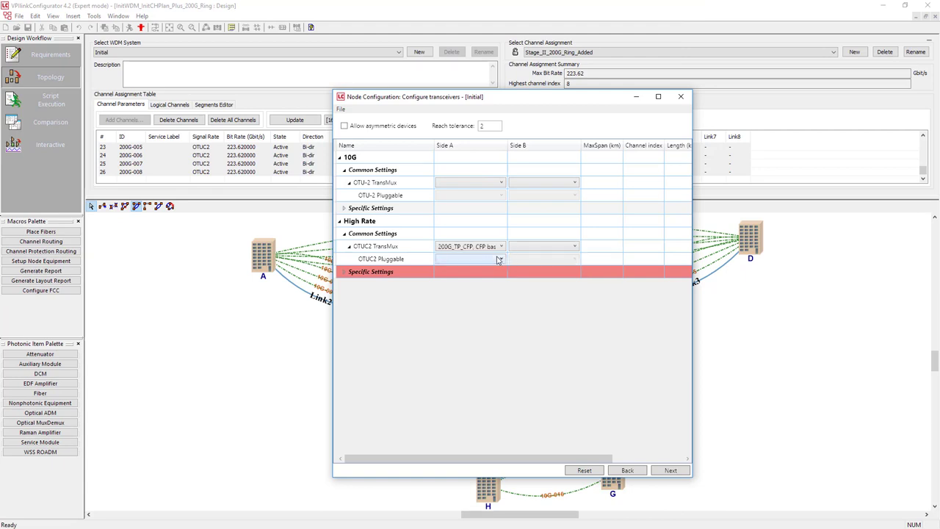
pyautogui.click(498, 259)
pyautogui.click(499, 271)
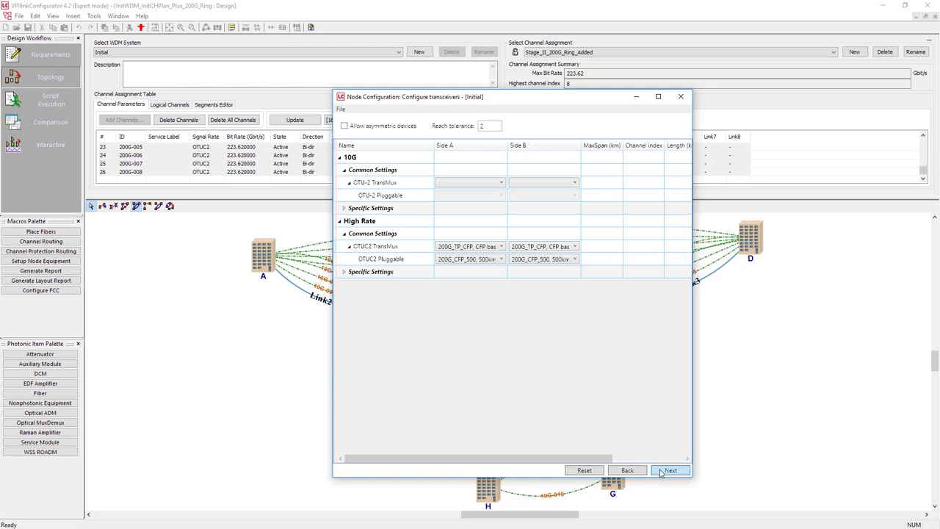
pyautogui.click(660, 473)
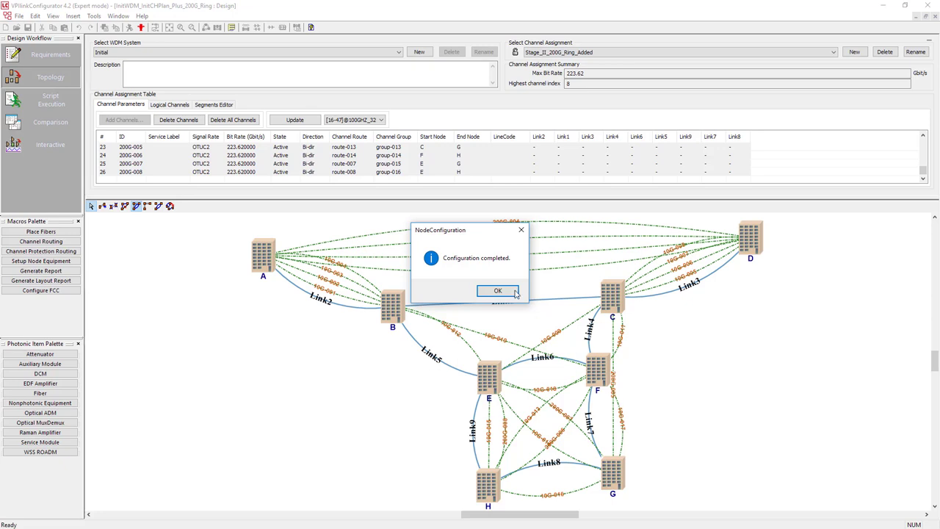
pyautogui.click(512, 292)
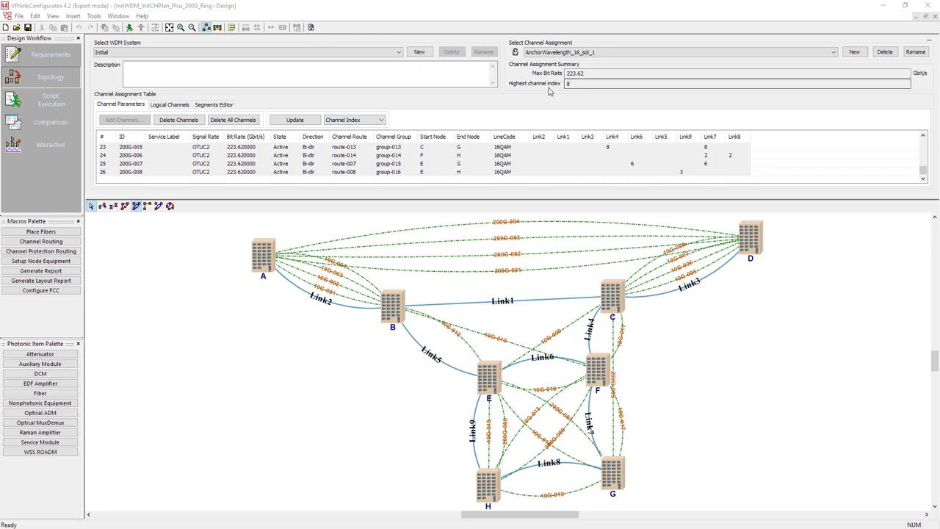
pyautogui.click(381, 121)
pyautogui.click(380, 135)
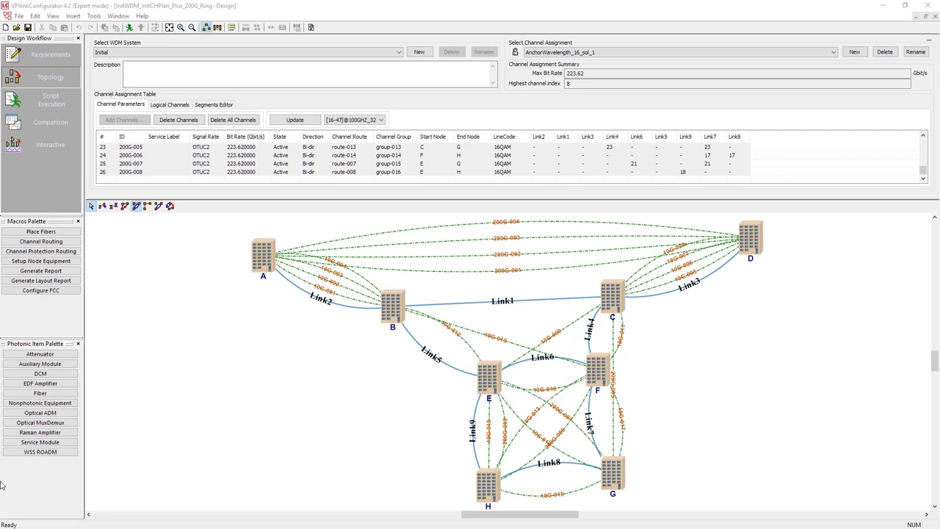
pyautogui.click(57, 147)
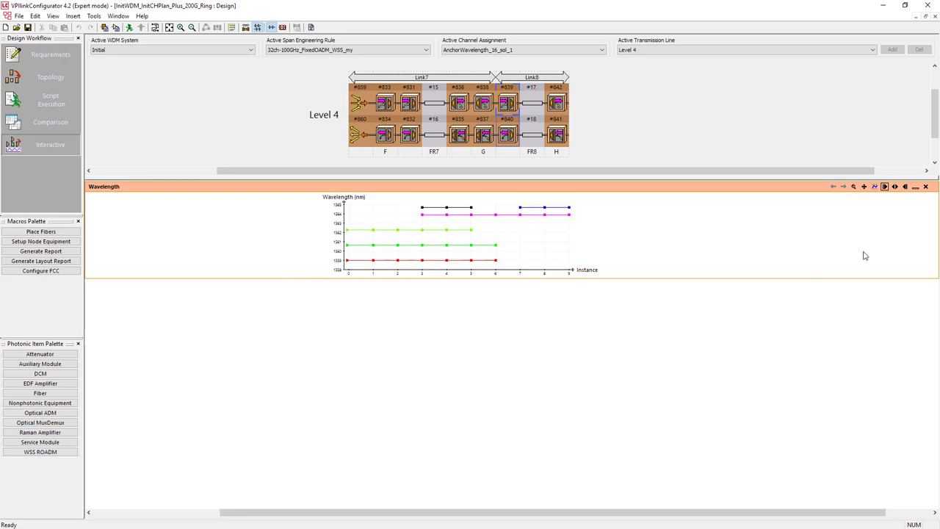
# Step: Collapse the Wavelength chart and add a Level 4 Frequency chart, reading 200G-006 at 191.7 THz
pyautogui.click(915, 188)
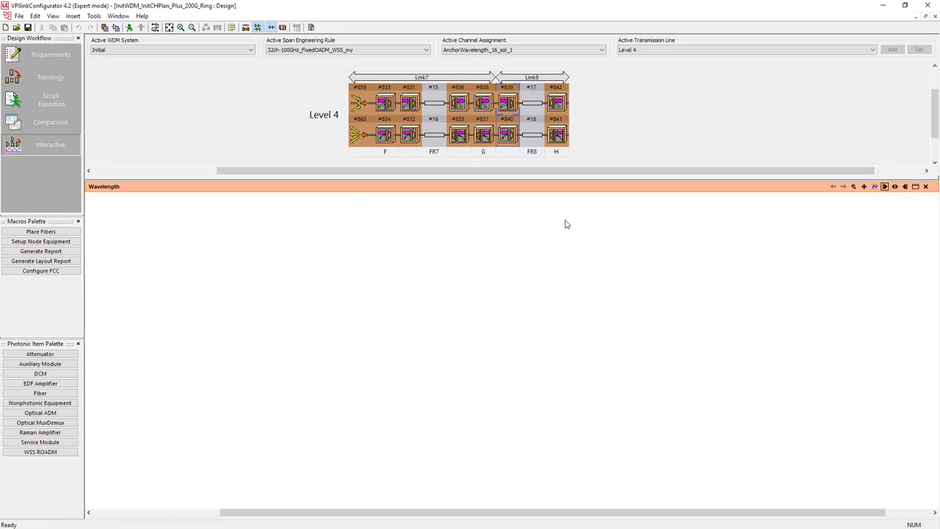
pyautogui.rightClick(380, 223)
pyautogui.moveTo(470, 228)
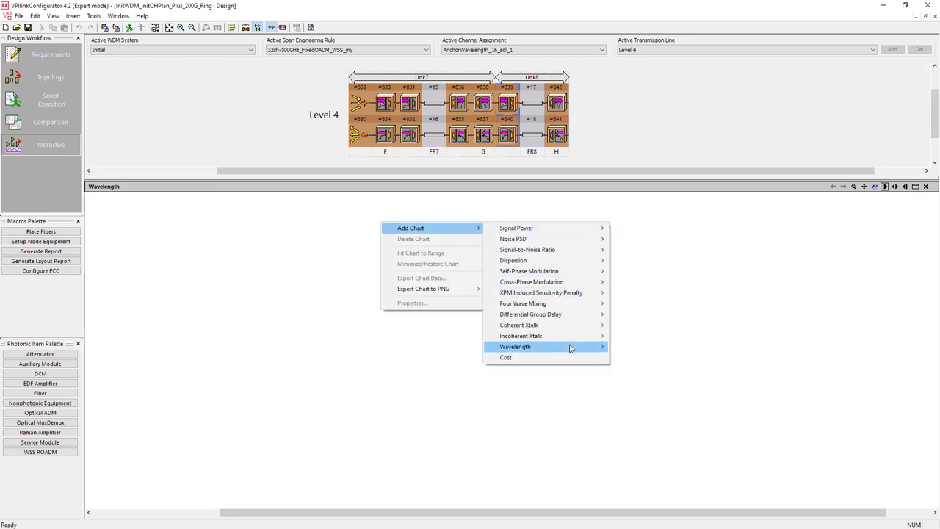
pyautogui.moveTo(576, 349)
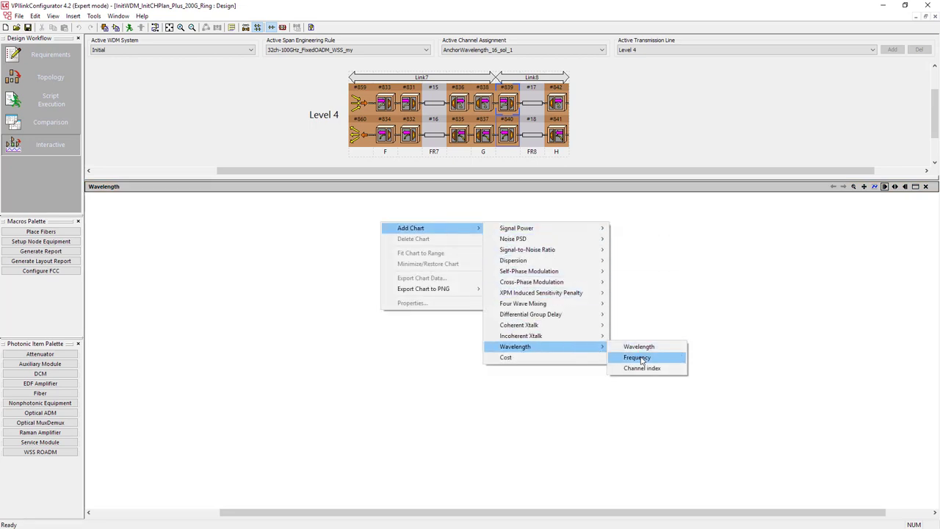
pyautogui.click(638, 357)
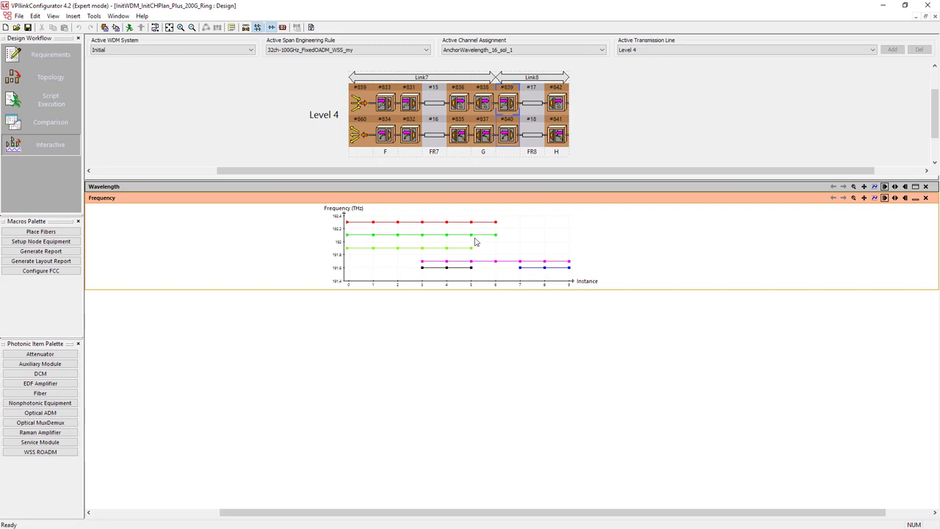
pyautogui.moveTo(471, 236)
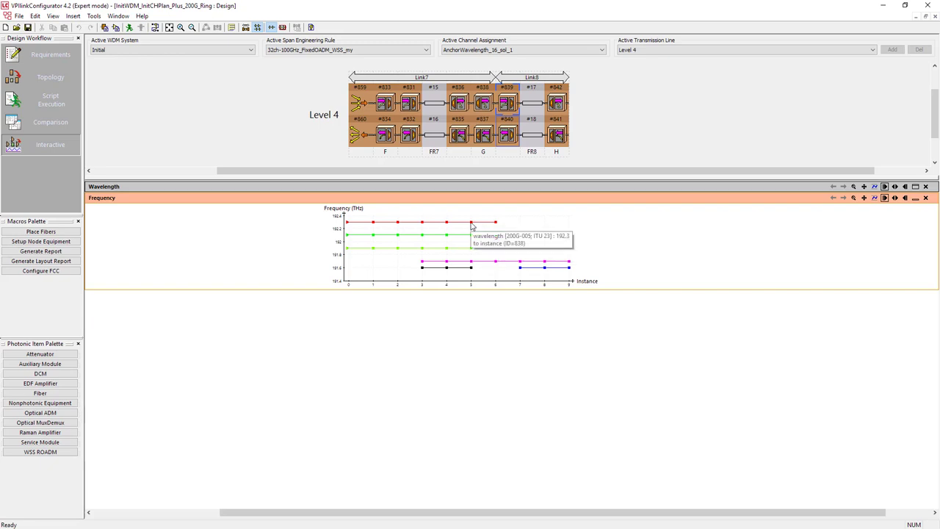
pyautogui.moveTo(471, 264)
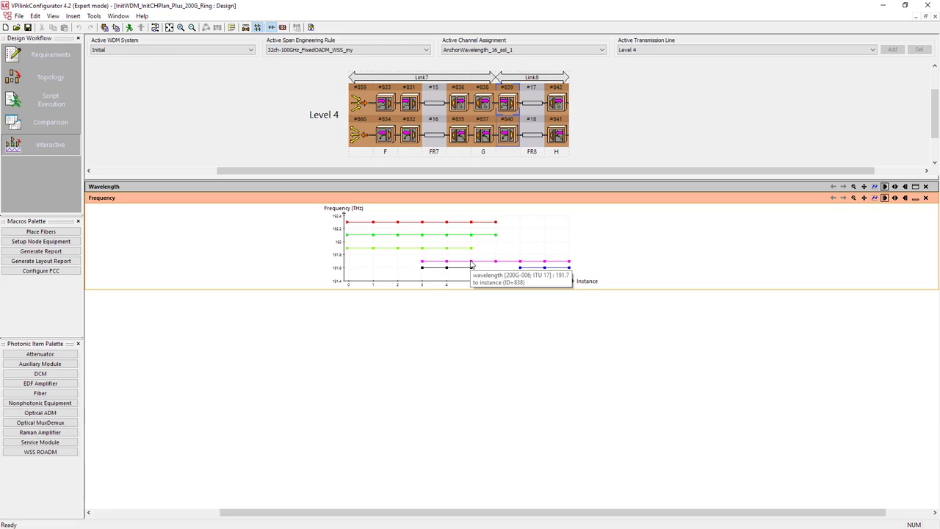